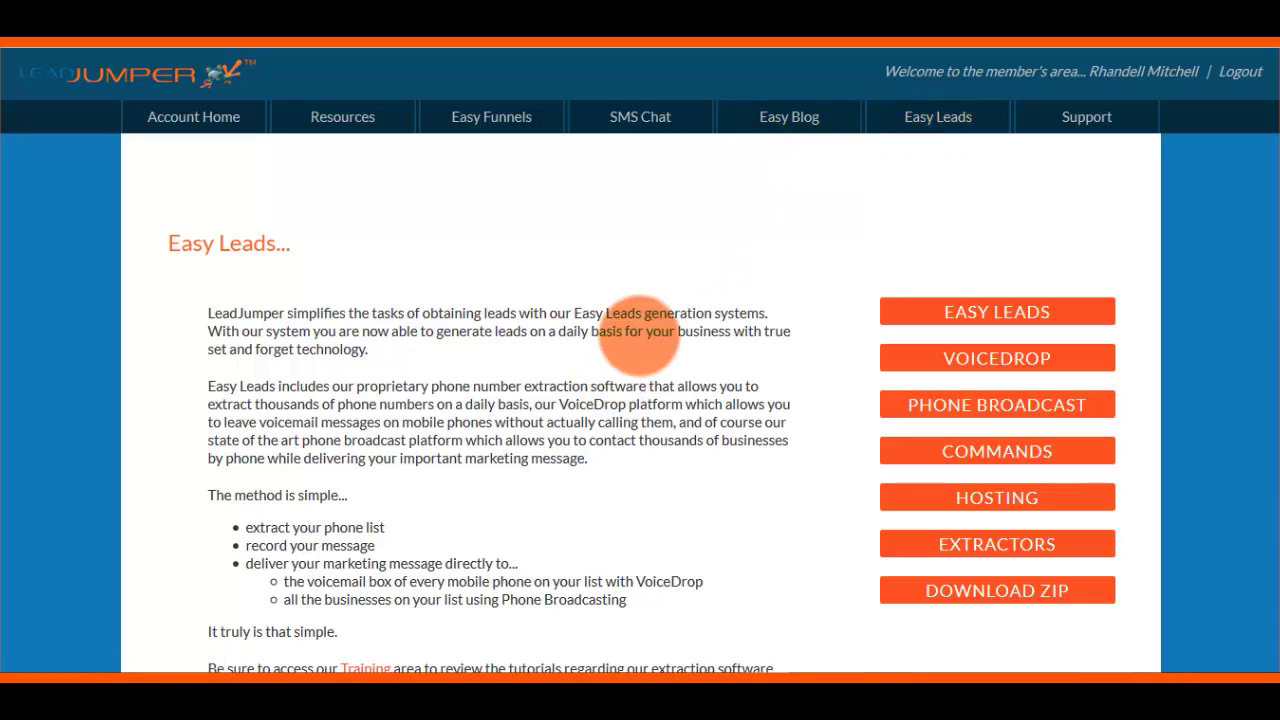
Follow LeadJumper's Extraction Hosting link through to the justhost.com home page
scroll(420, 440, down, 1)
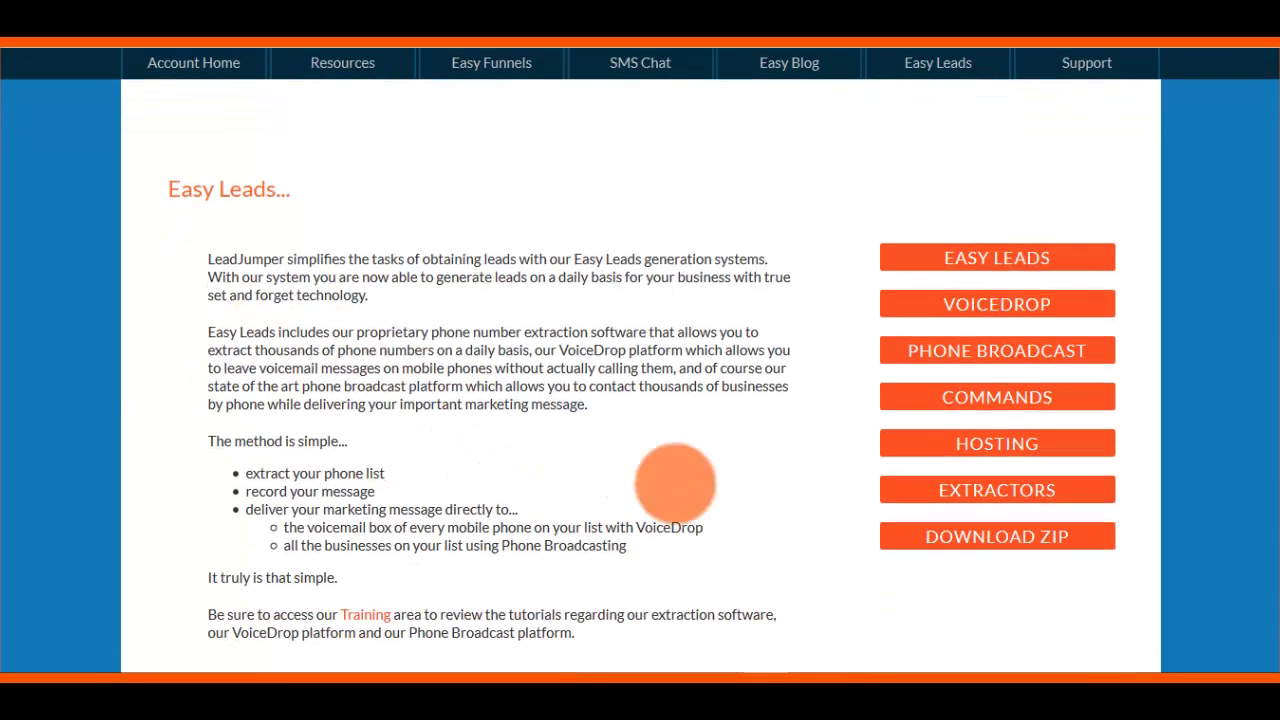
click(1003, 443)
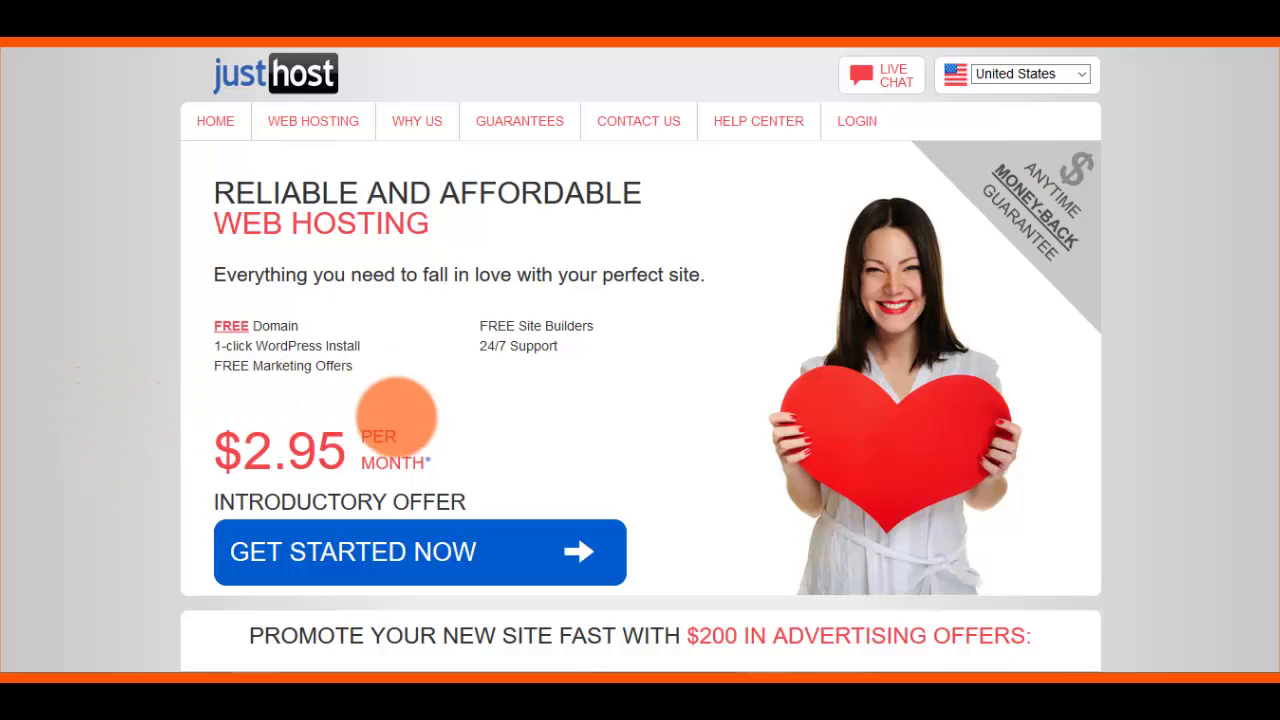
Start the Just Host sign-up from the $2.95/month offer on the home page
click(392, 540)
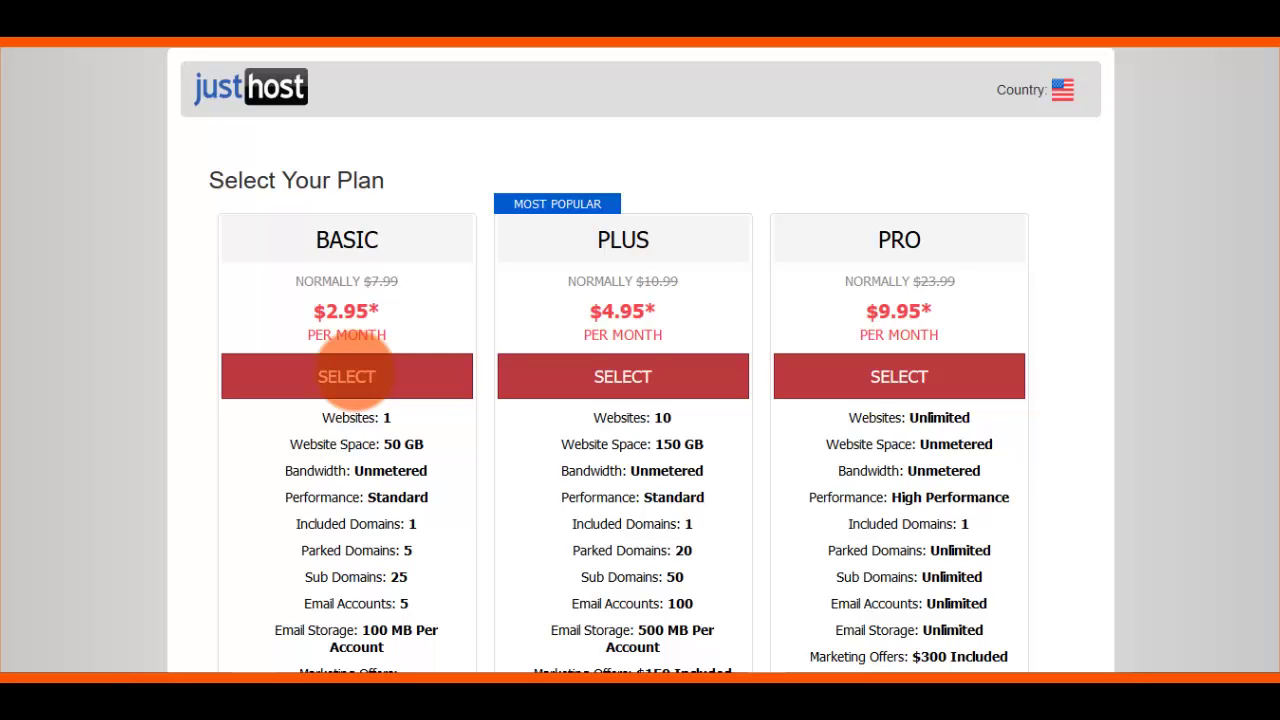
Choose the Basic plan and request crazysalesgenerator.com as the free domain
click(354, 372)
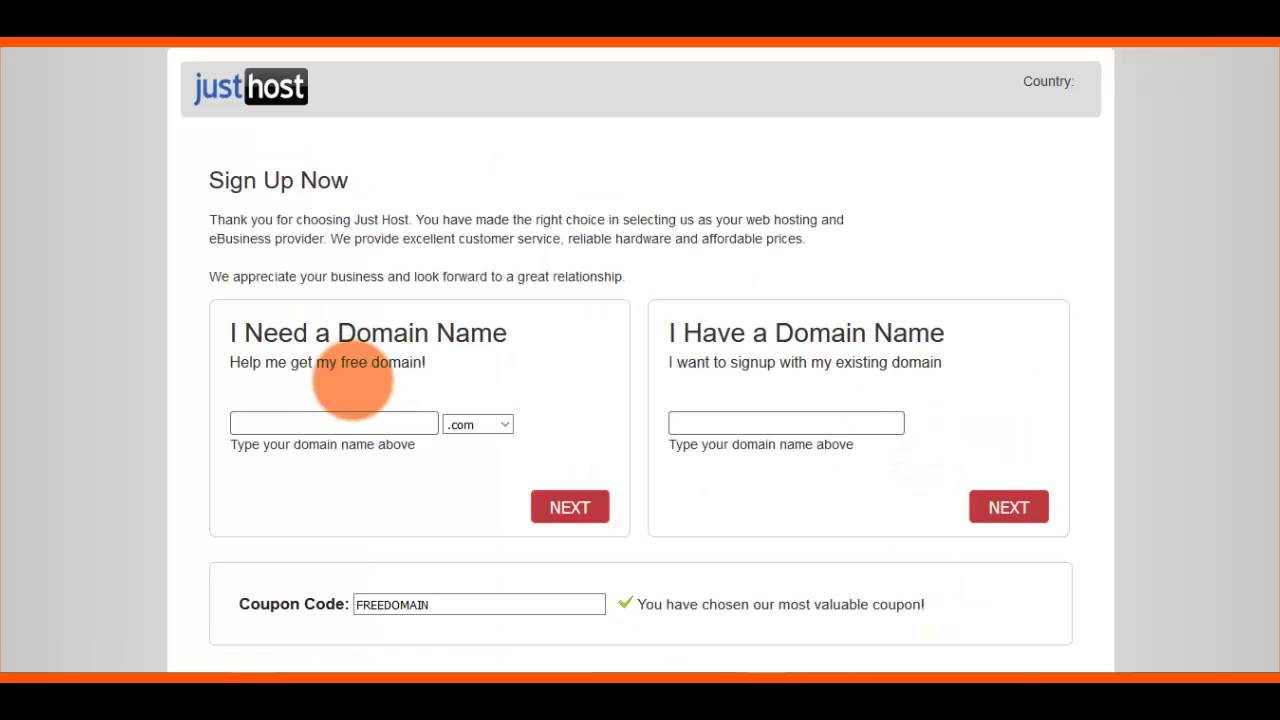
click(337, 422)
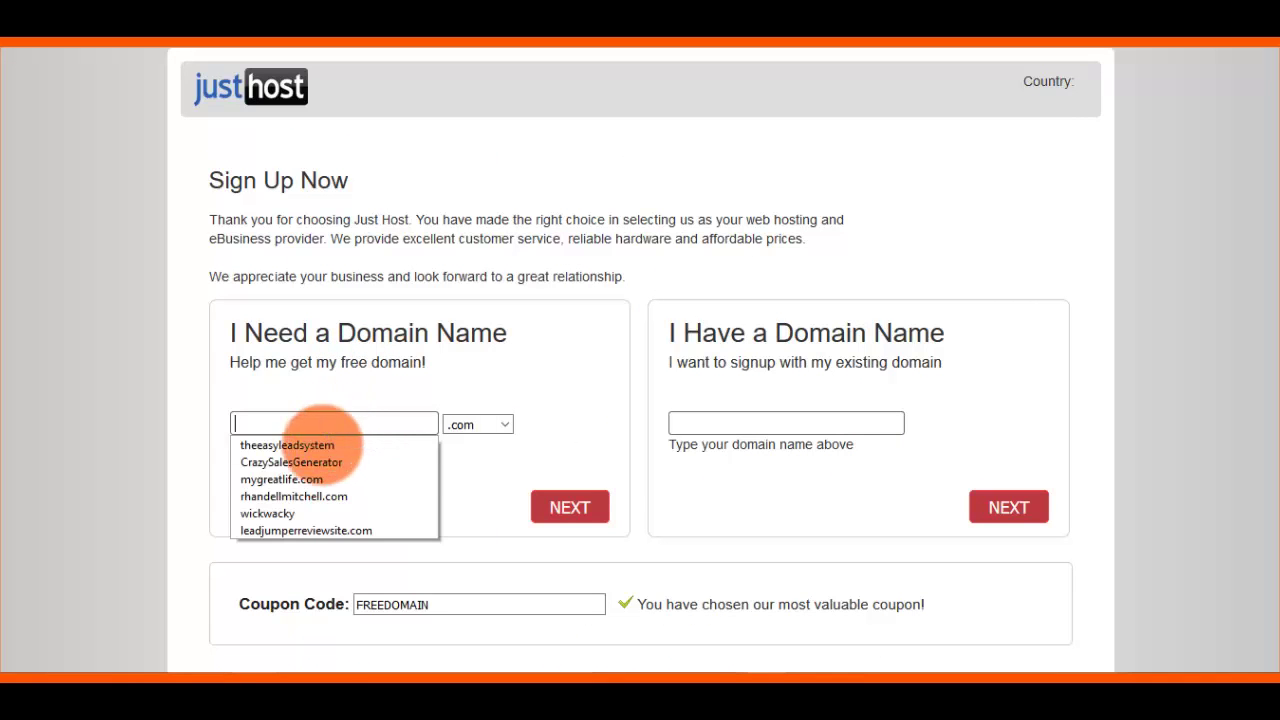
click(318, 460)
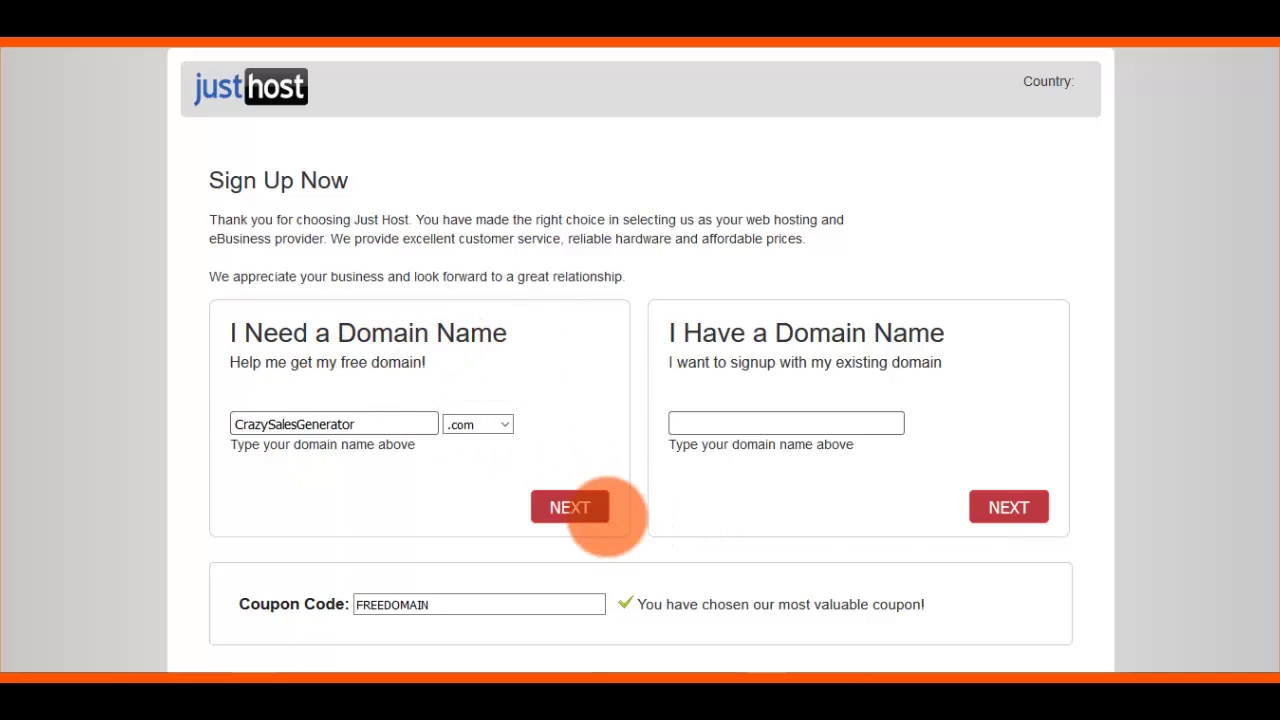
click(570, 508)
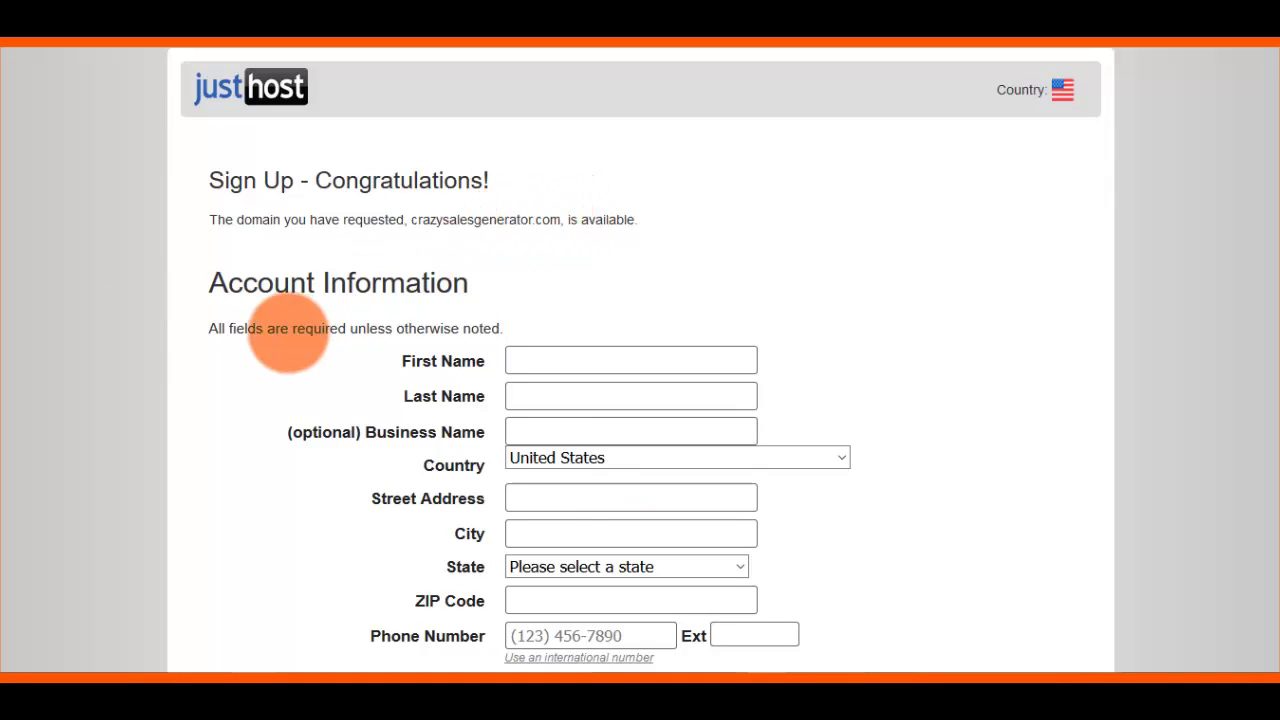
Compare Basic 1 Month pricing, then set the account plan to Basic 12 Month at $4.95/mo
scroll(286, 331, down, 15)
scroll(300, 338, up, 2)
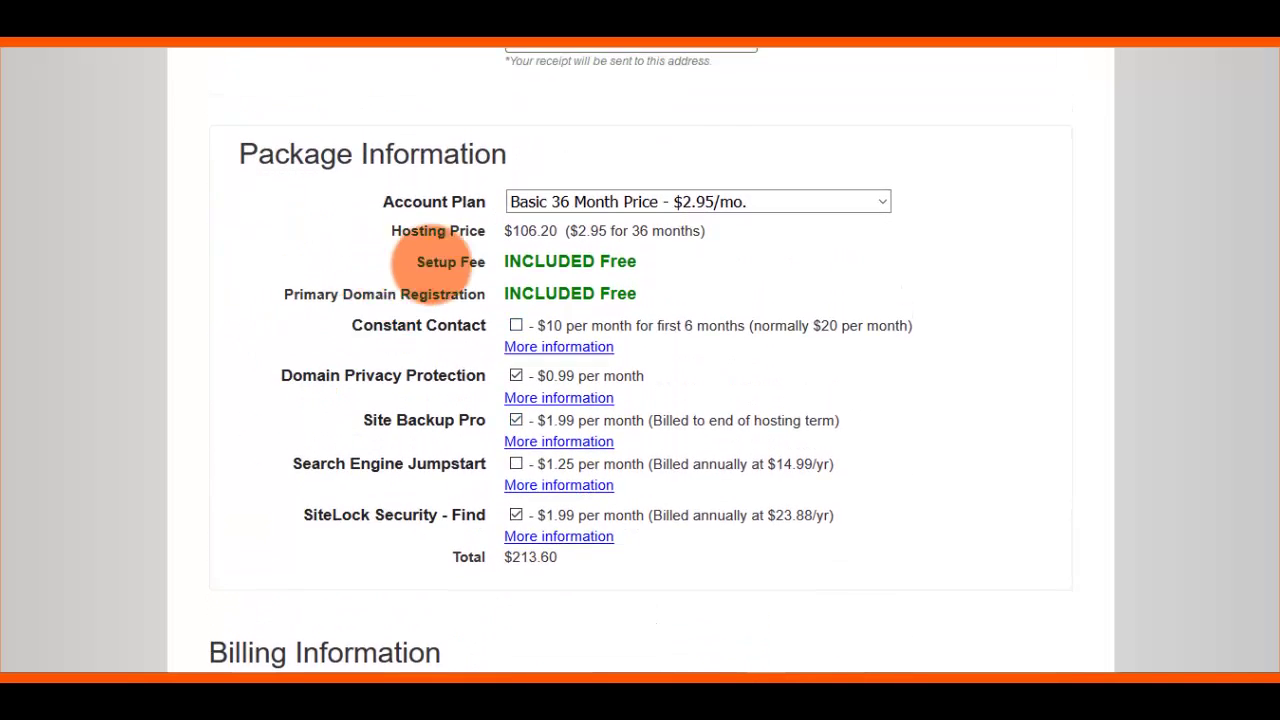
drag(249, 294, 640, 294)
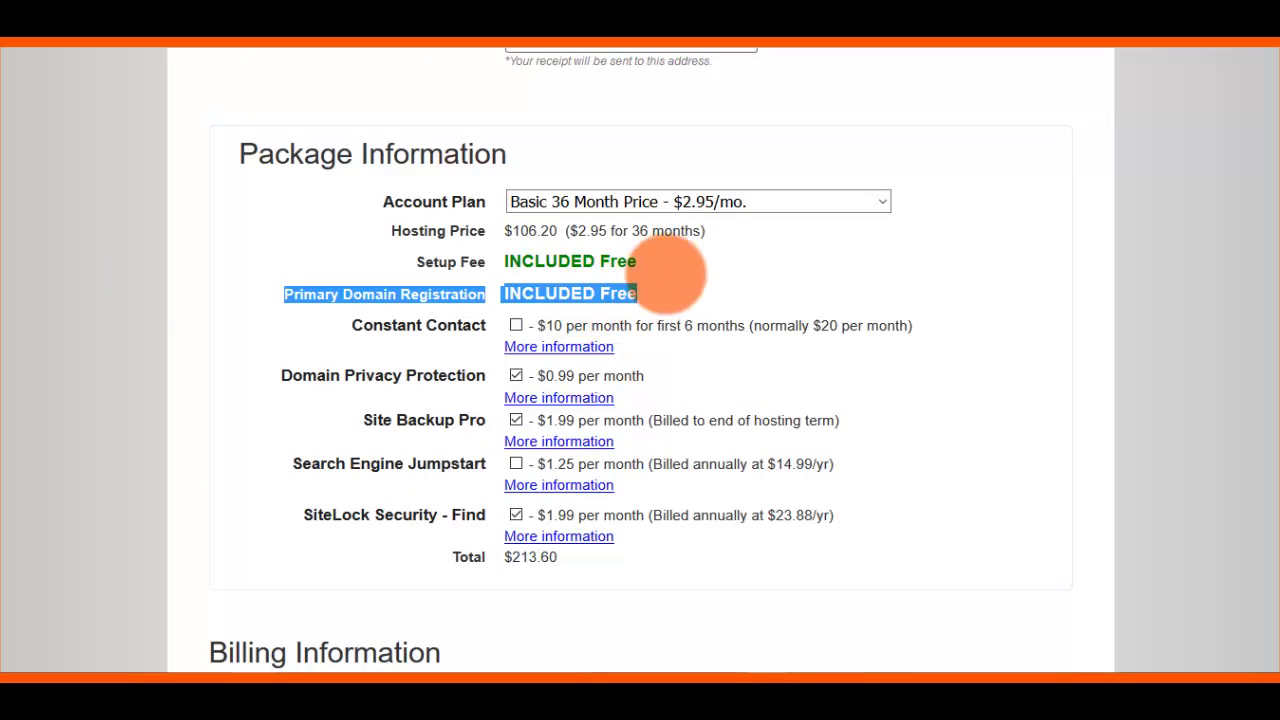
click(882, 200)
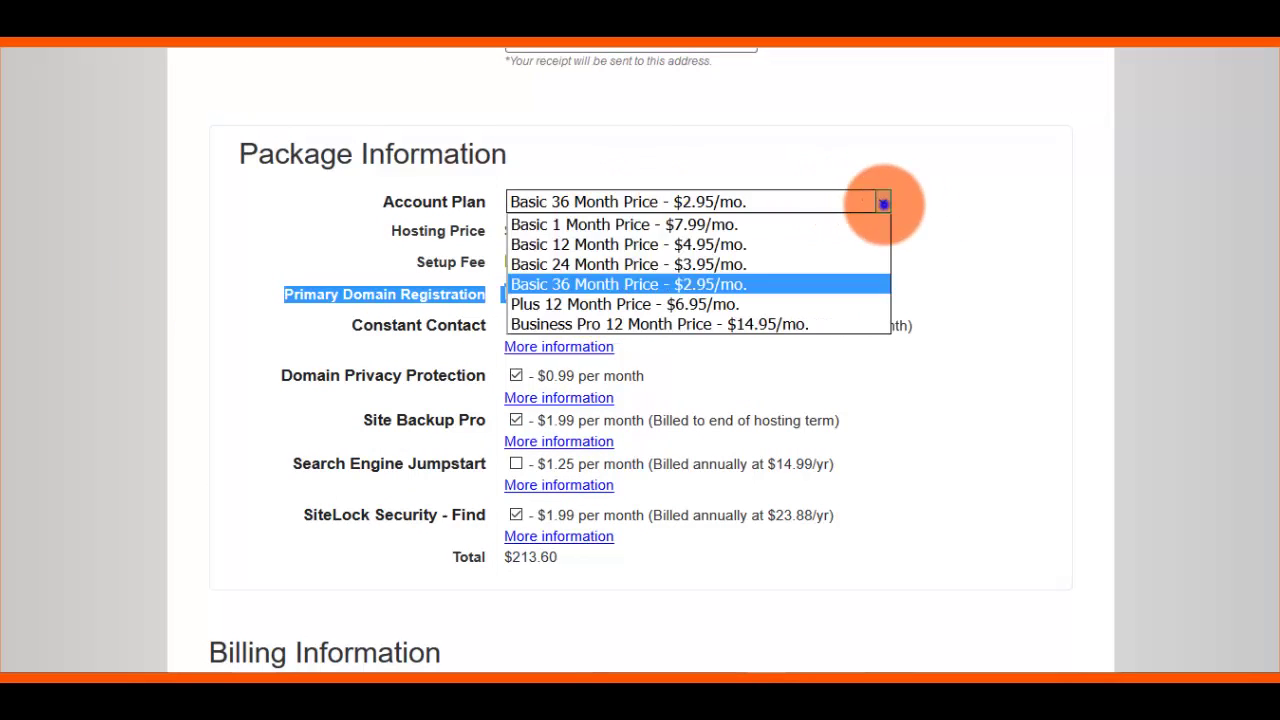
click(658, 224)
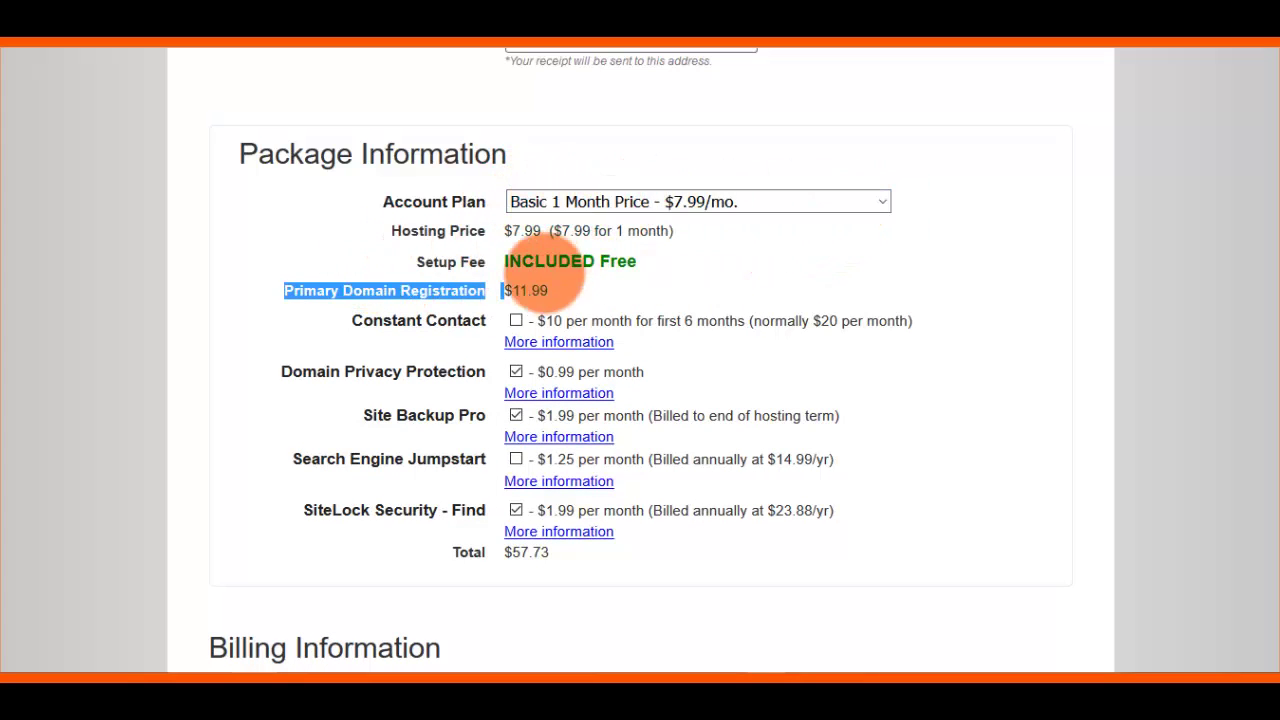
drag(561, 291, 485, 300)
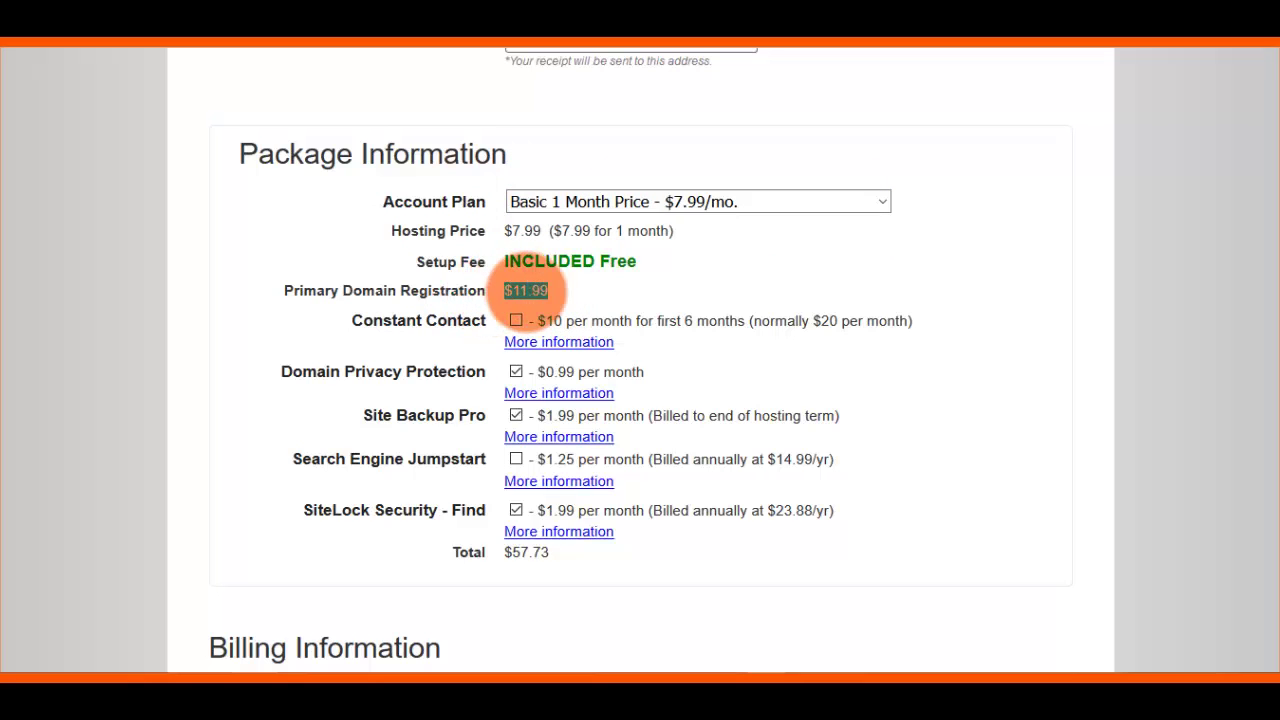
click(828, 199)
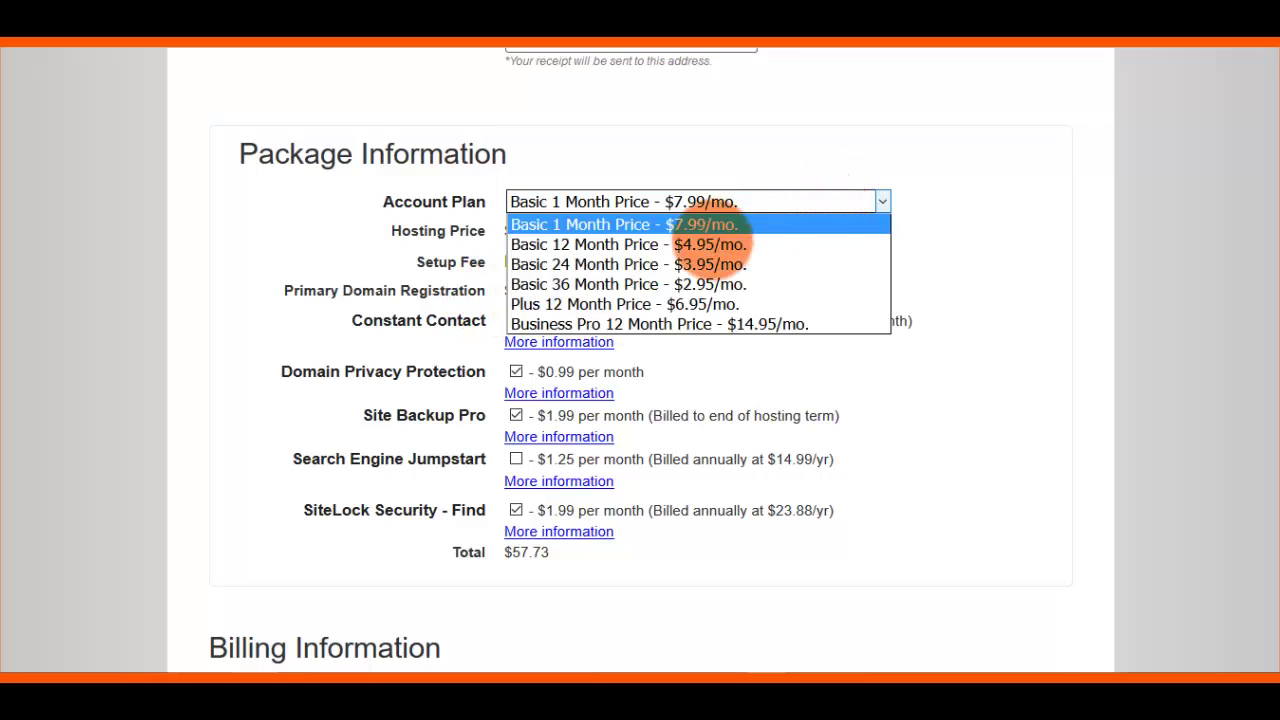
click(658, 245)
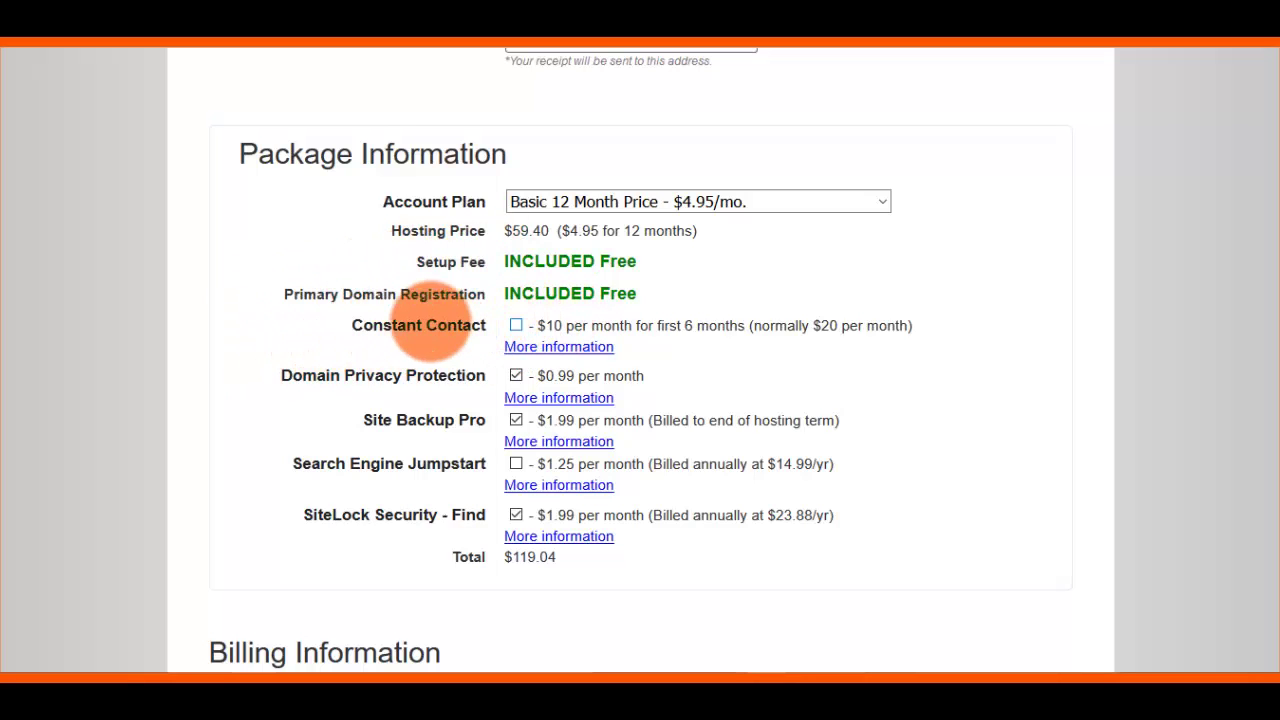
Uncheck Domain Privacy Protection and SiteLock Security while keeping Site Backup Pro, for $83.28 total
scroll(520, 300, down, 2)
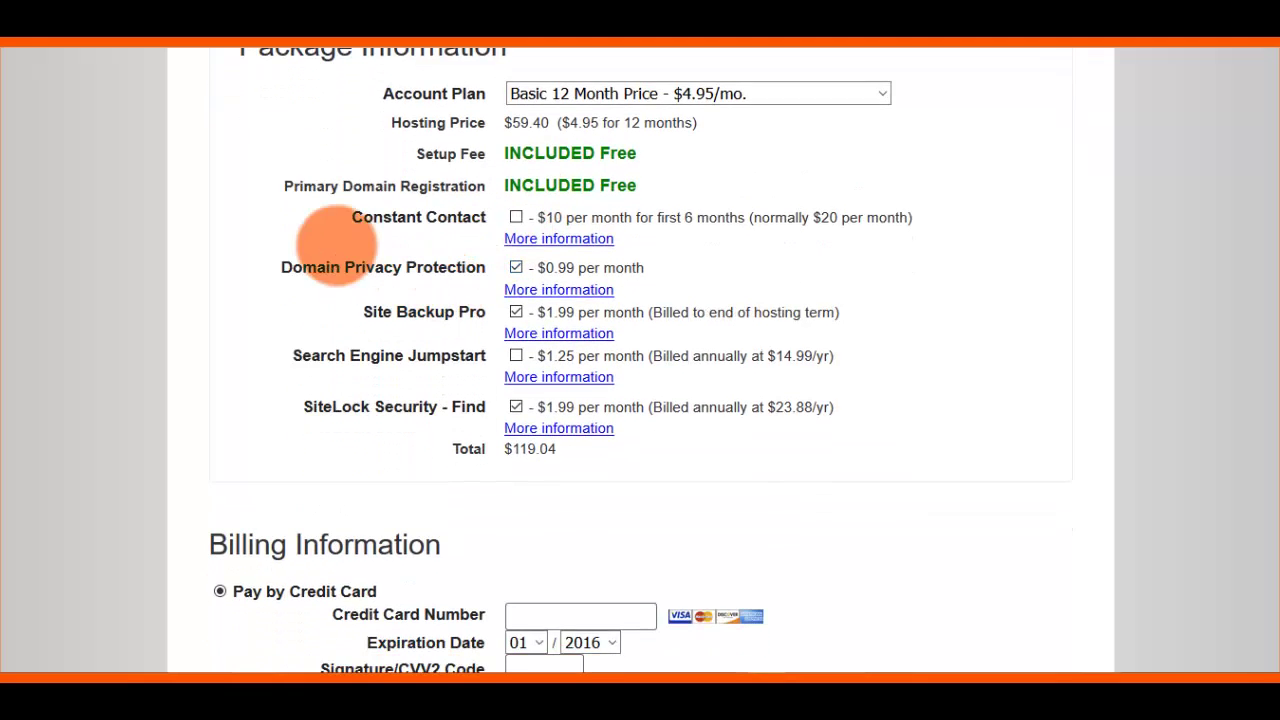
click(516, 267)
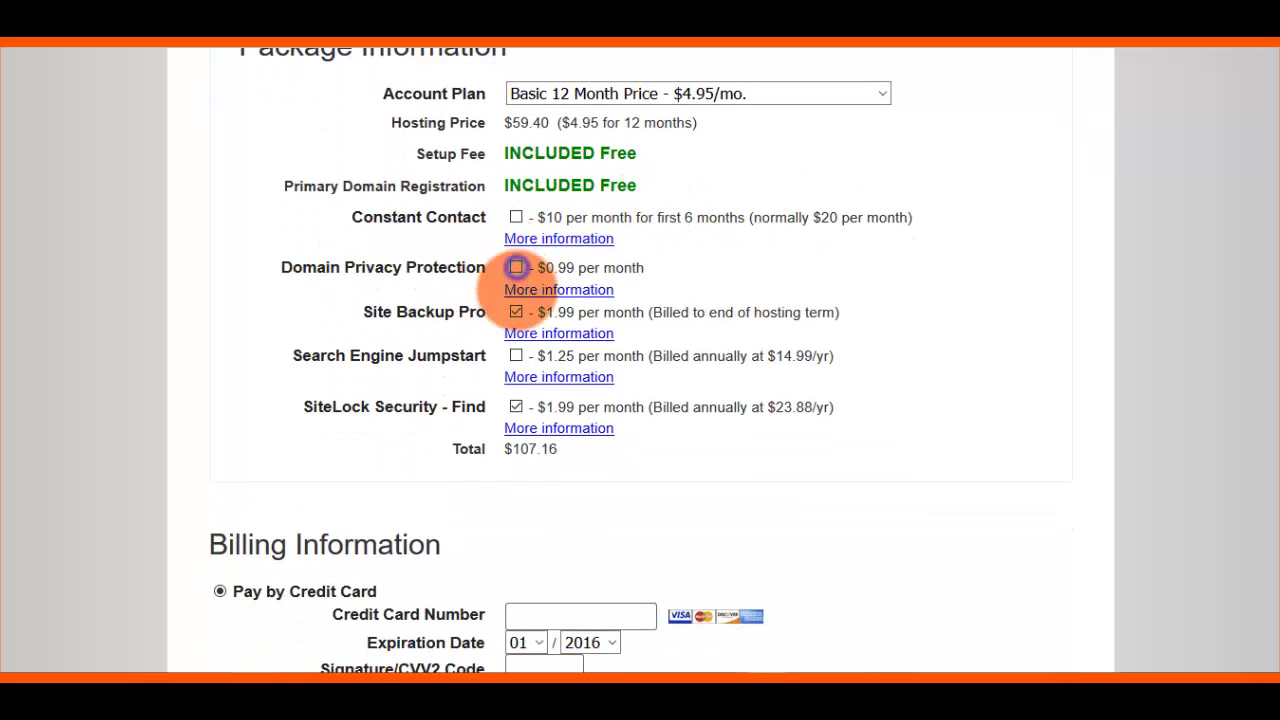
click(516, 312)
click(515, 407)
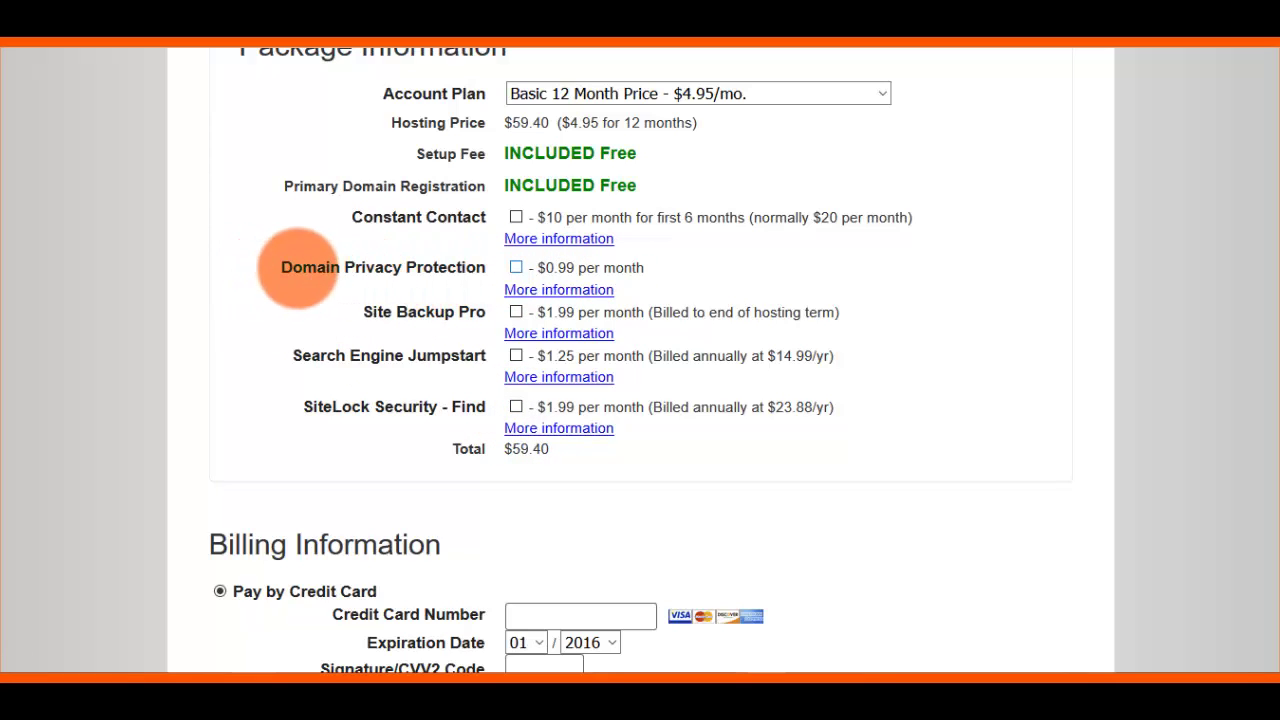
drag(282, 266, 514, 271)
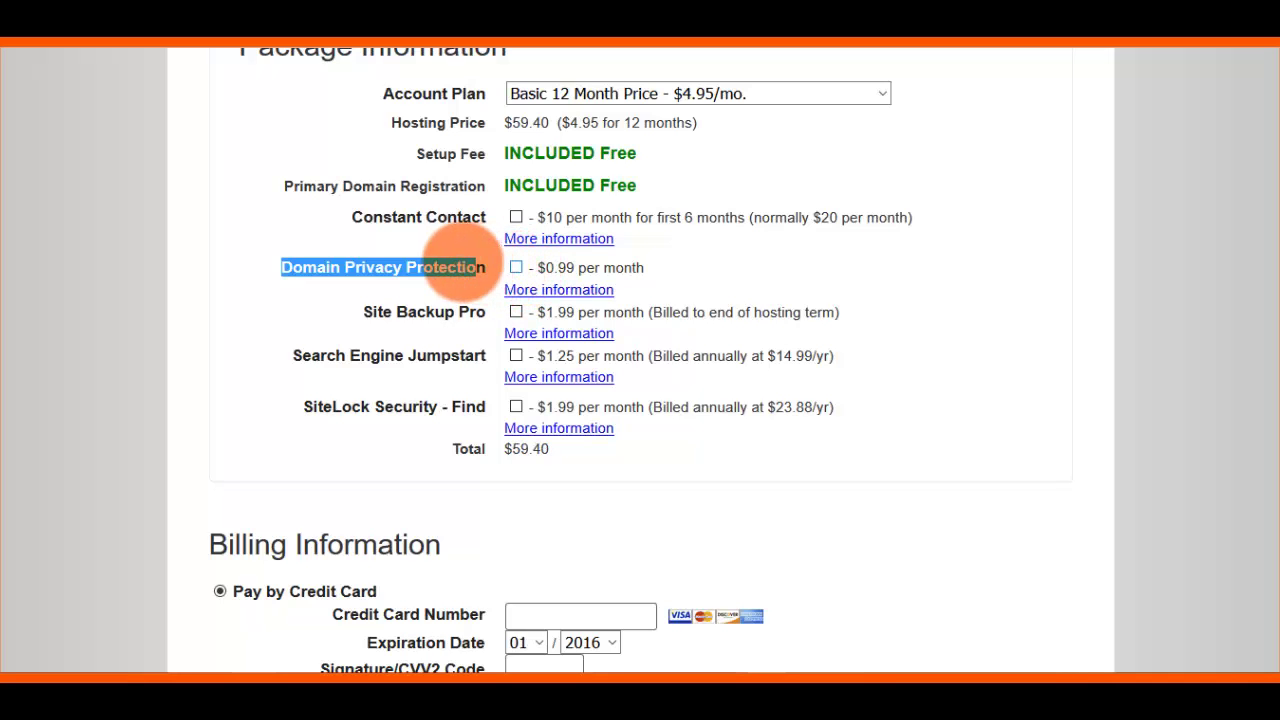
click(299, 303)
scroll(305, 302, down, 3)
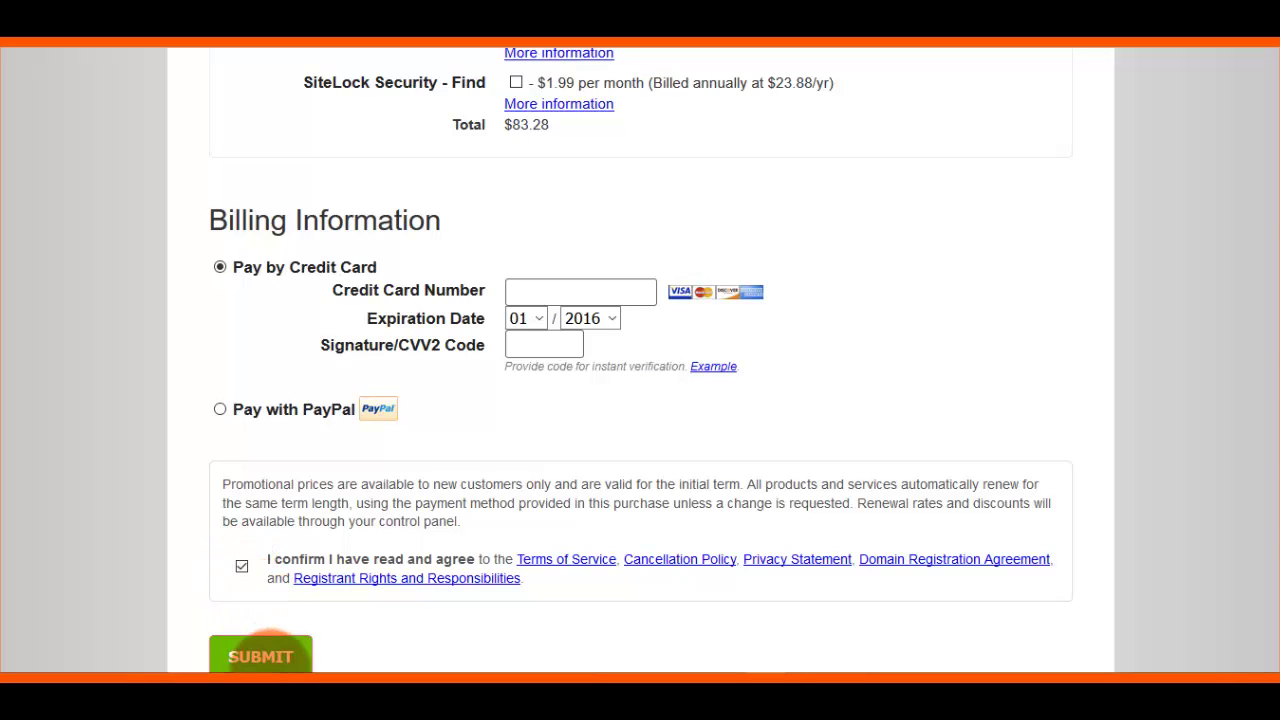
scroll(417, 404, up, 2)
scroll(417, 404, up, 8)
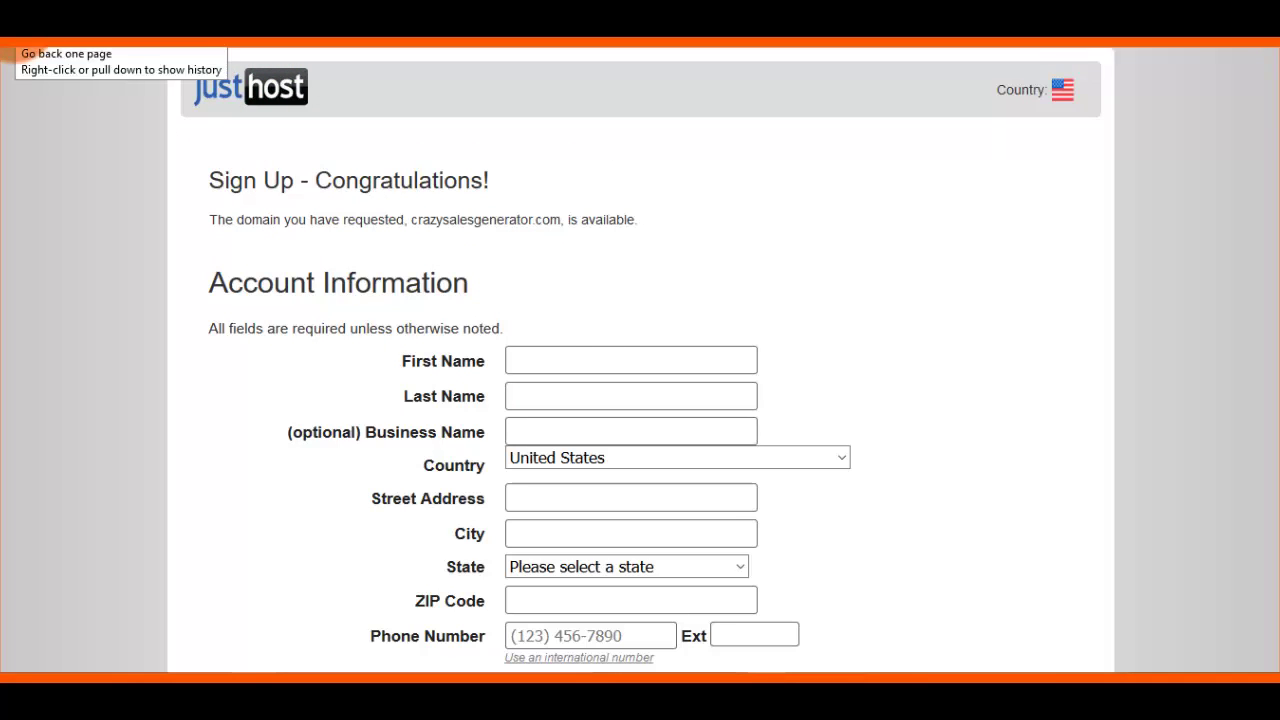
Go back from the sign-up form to the Basic/Plus/Pro plan comparison page
click(18, 48)
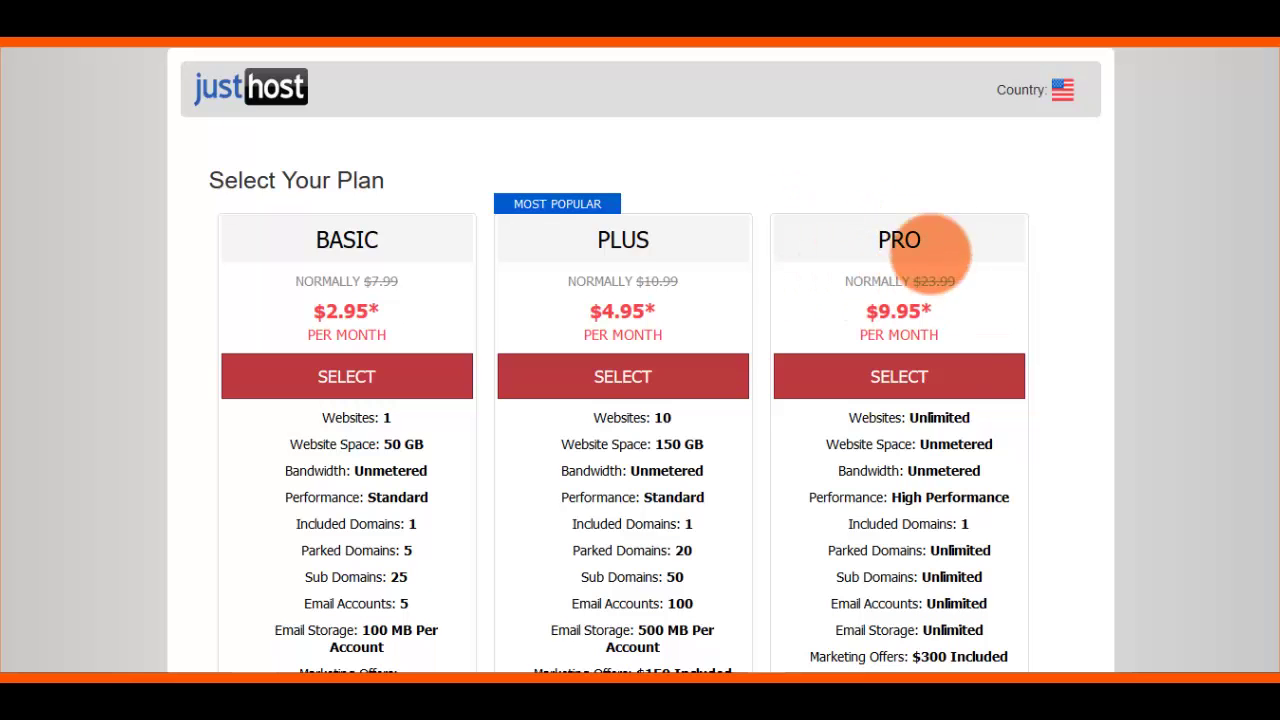
scroll(897, 440, down, 2)
scroll(595, 327, up, 2)
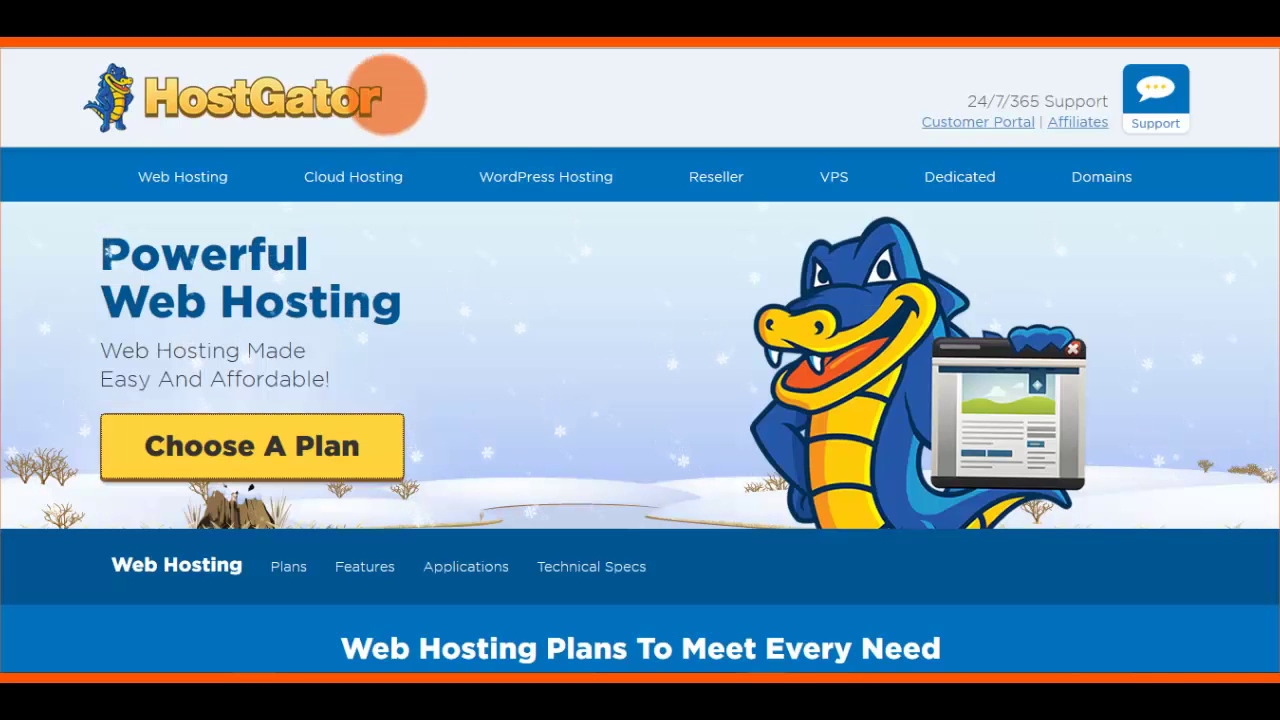
Jump to HostGator's plan cards and sign up for the Business plan
click(252, 444)
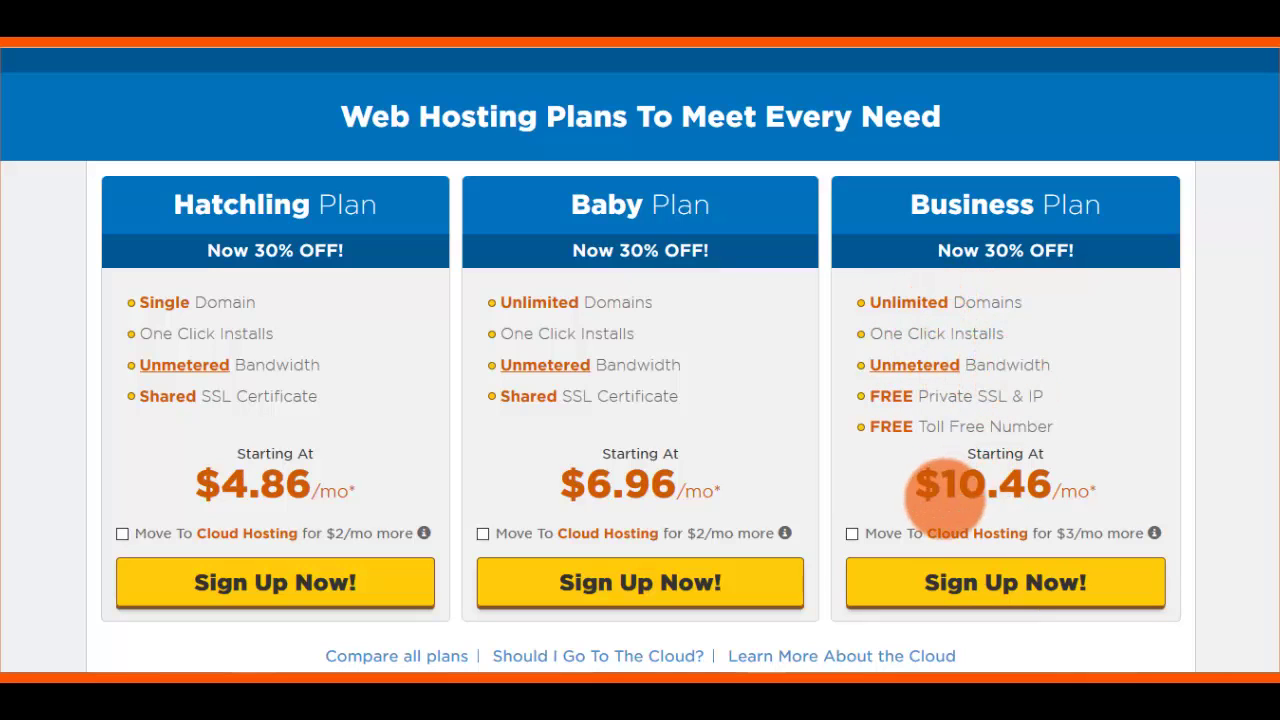
click(1015, 585)
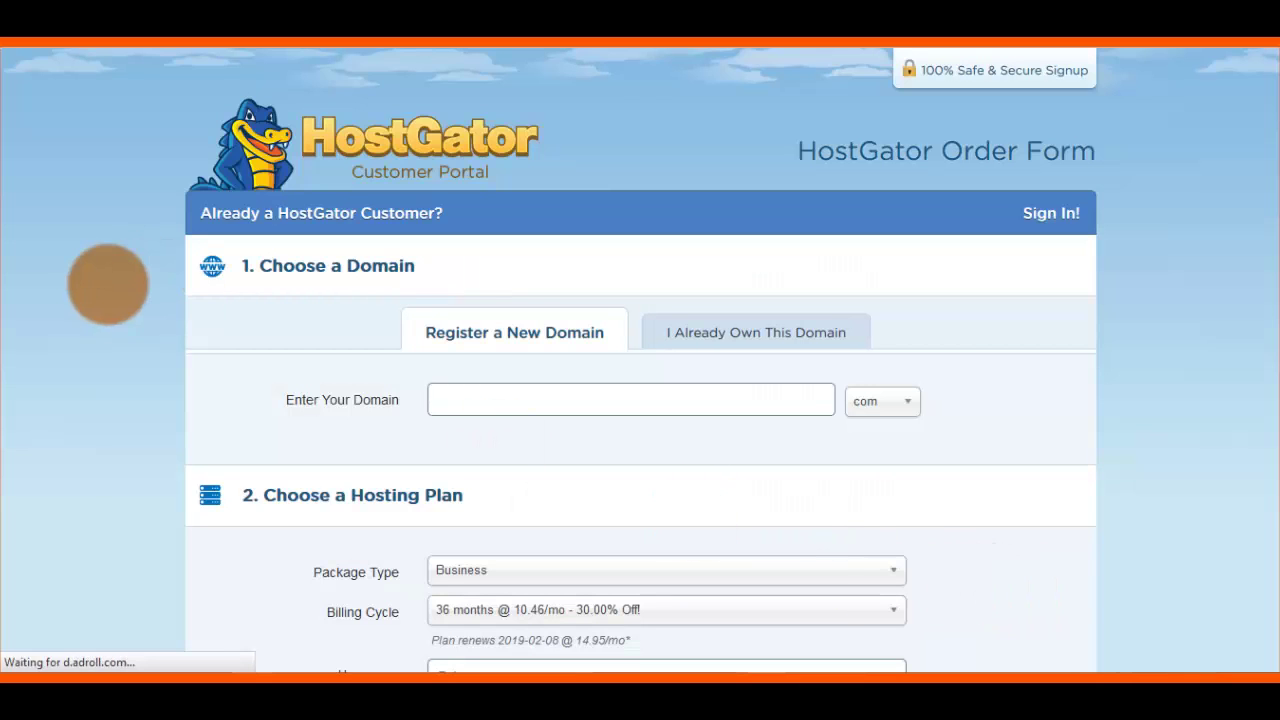
Change the Business plan billing cycle to 1 month @ 13.56/mo, 20.00% off
scroll(222, 286, down, 2)
scroll(222, 286, down, 1)
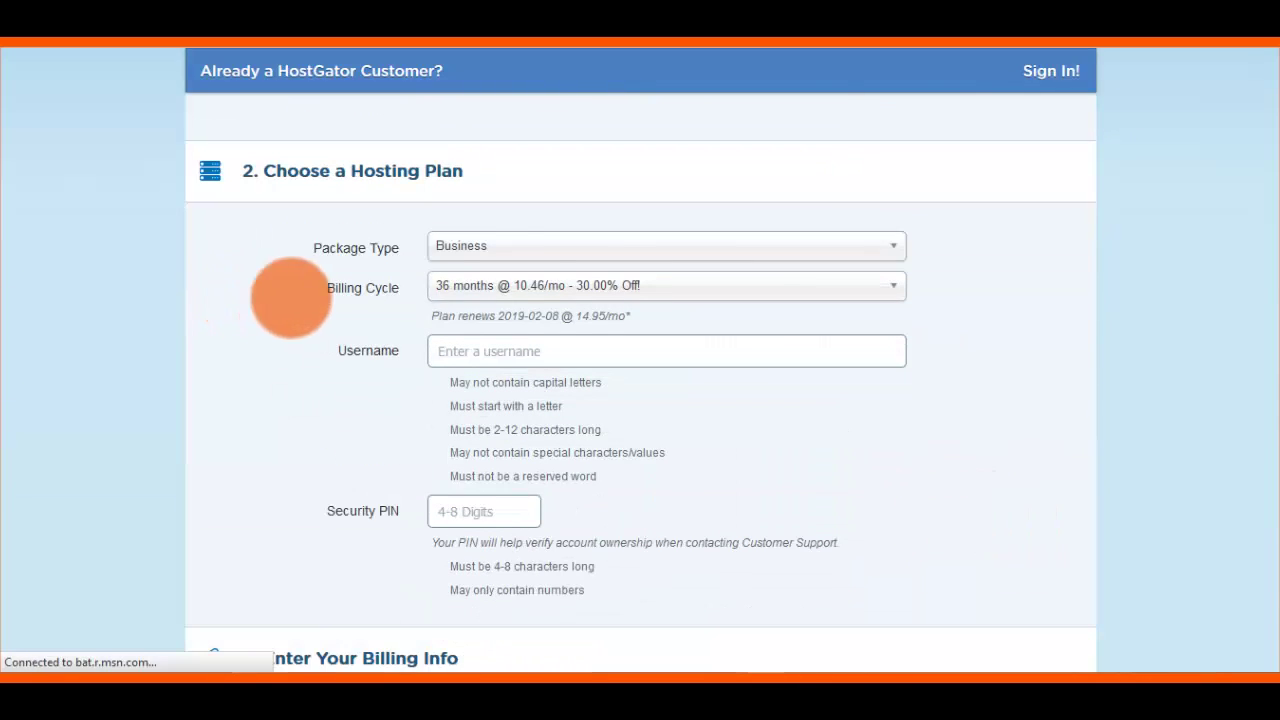
click(889, 280)
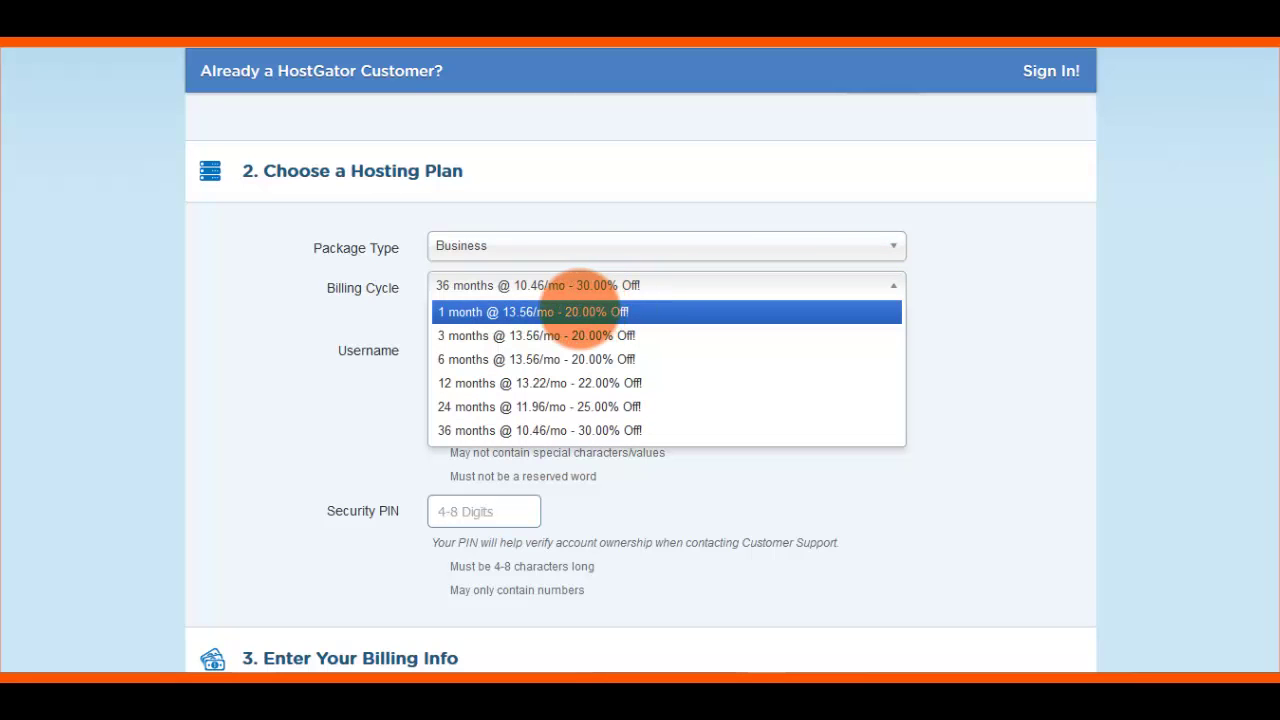
click(580, 310)
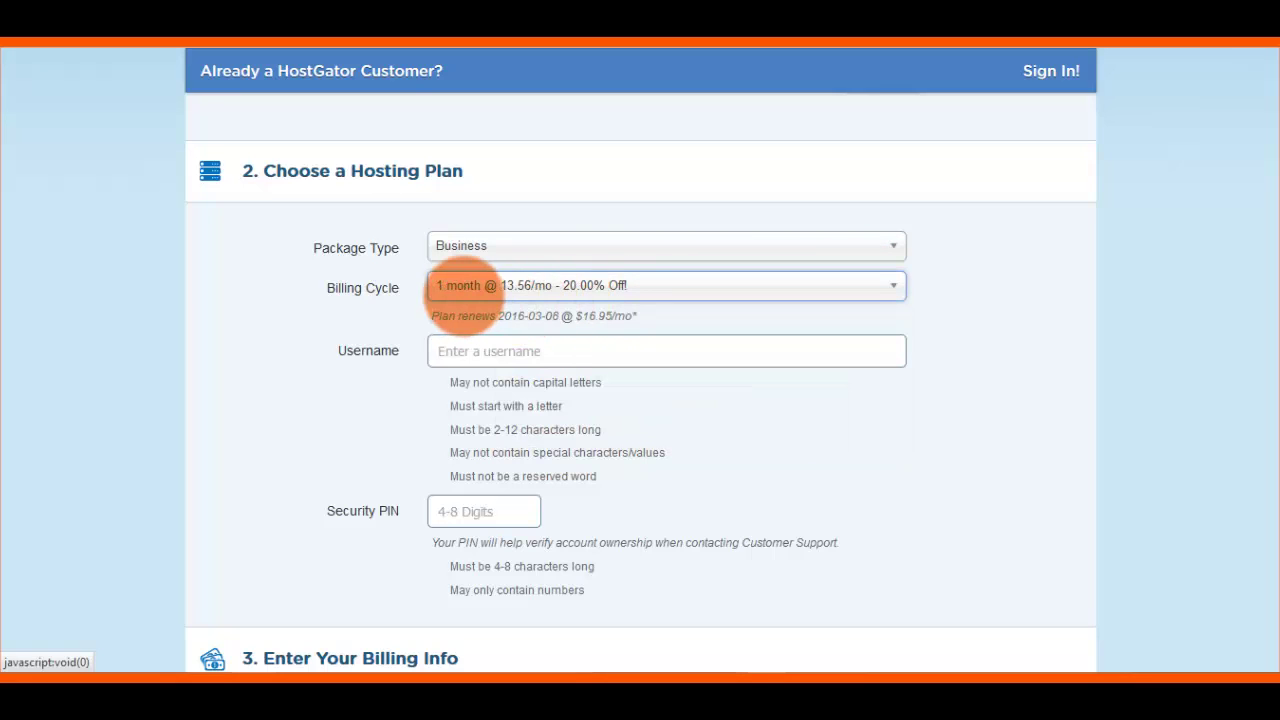